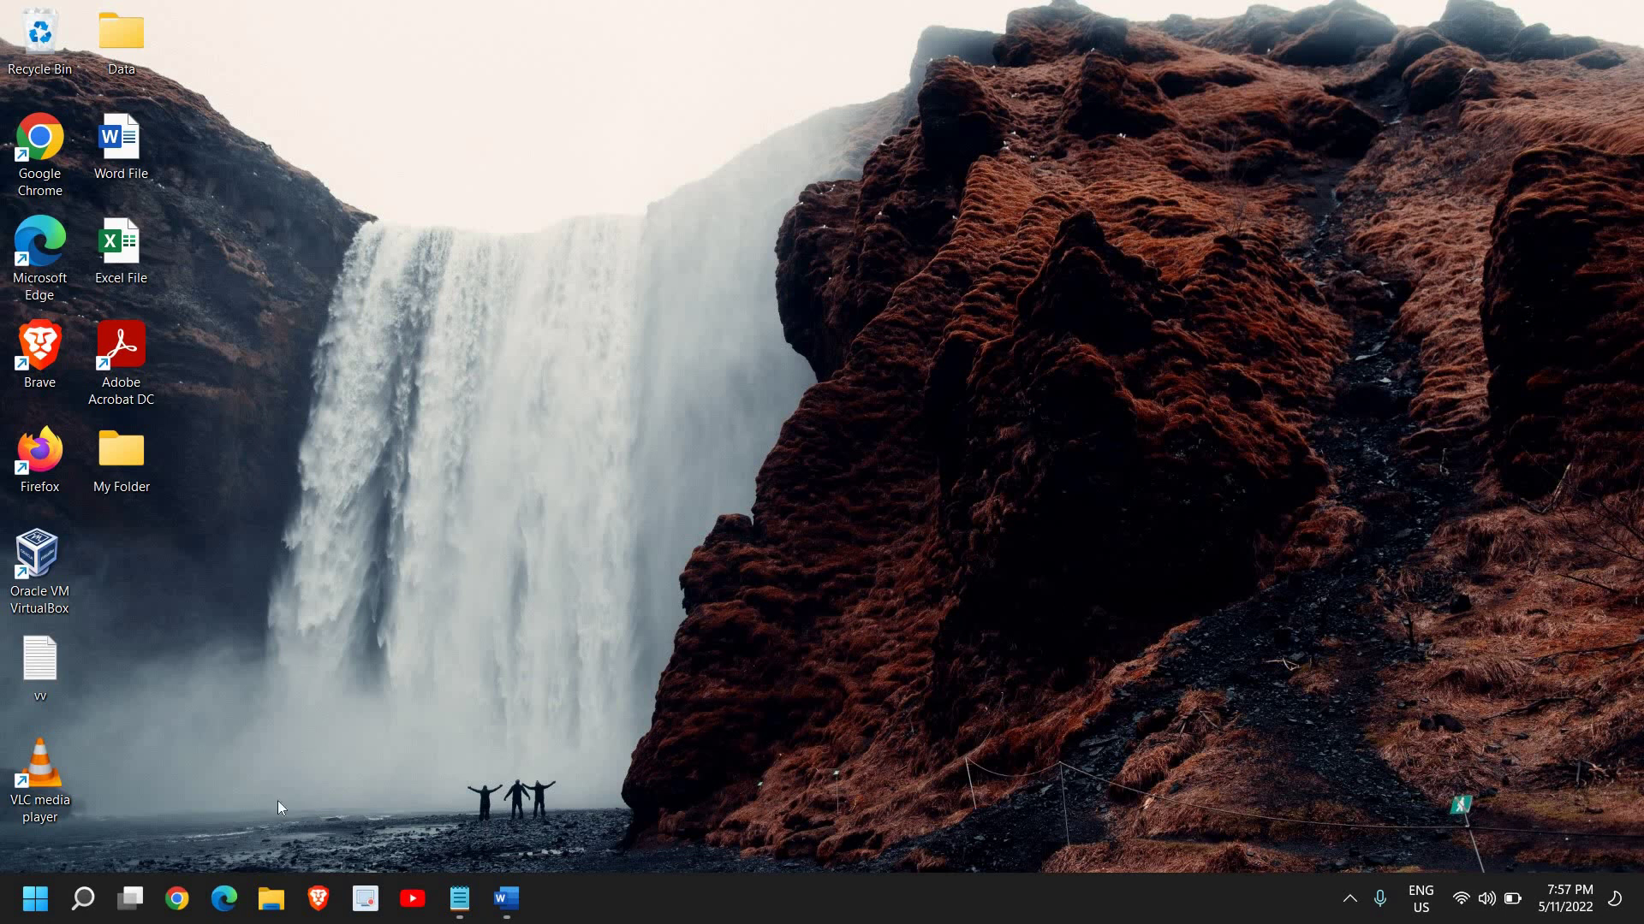
- Bring up the Run box from the Start quick-links menu, with APPWIZ.CPL prefilled
right_click(35, 899)
left_click(21, 782)
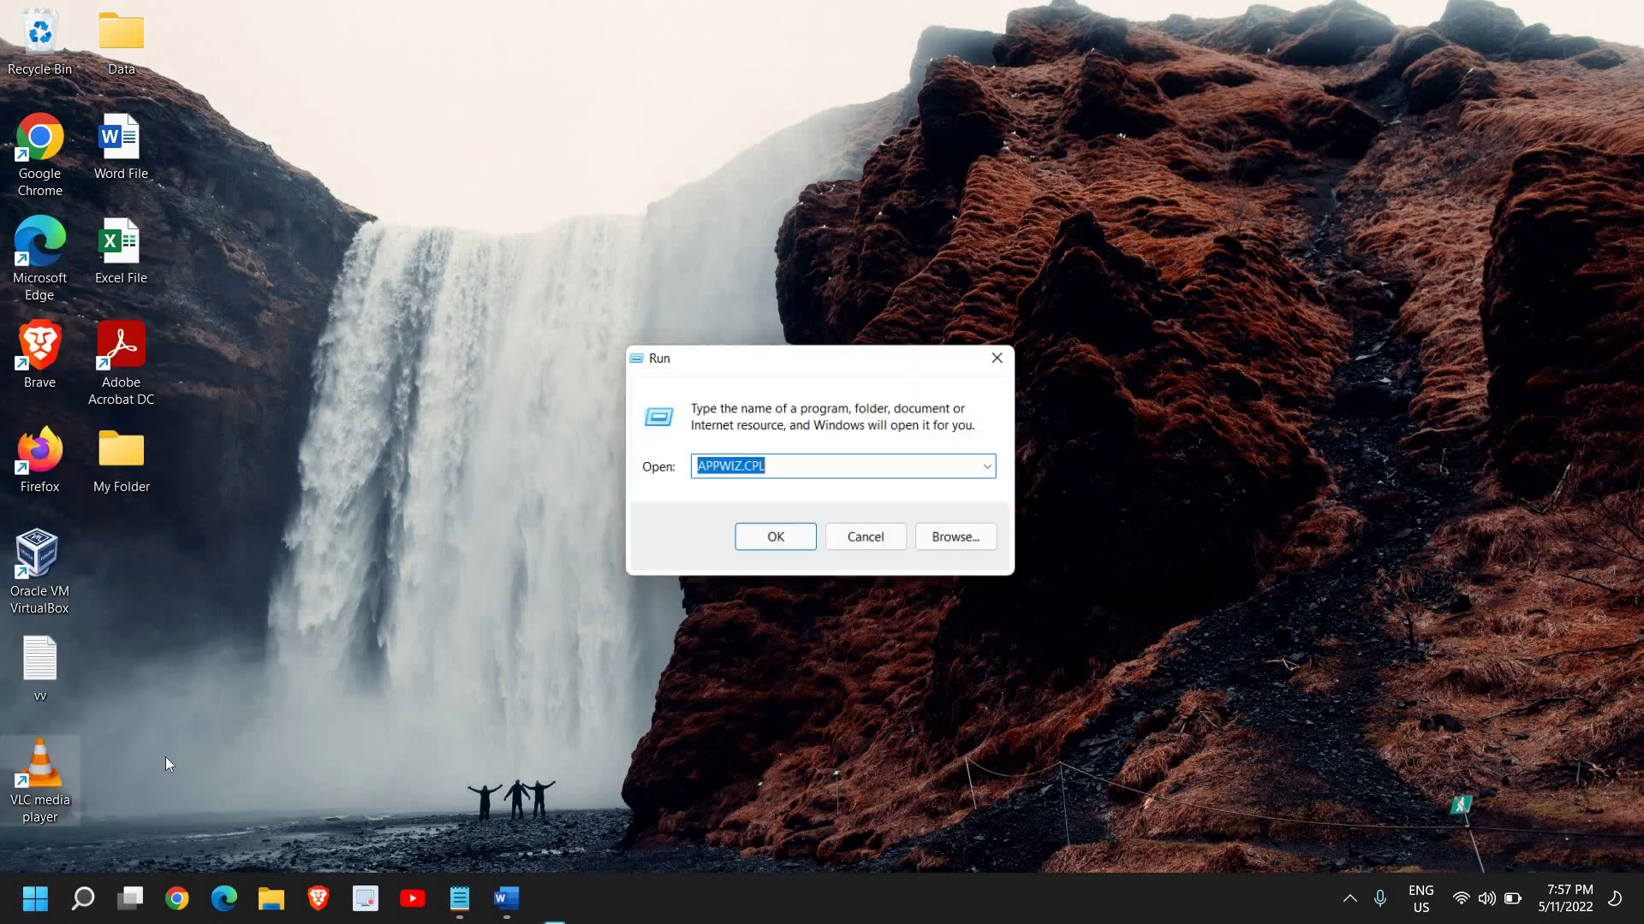
left_click(776, 473)
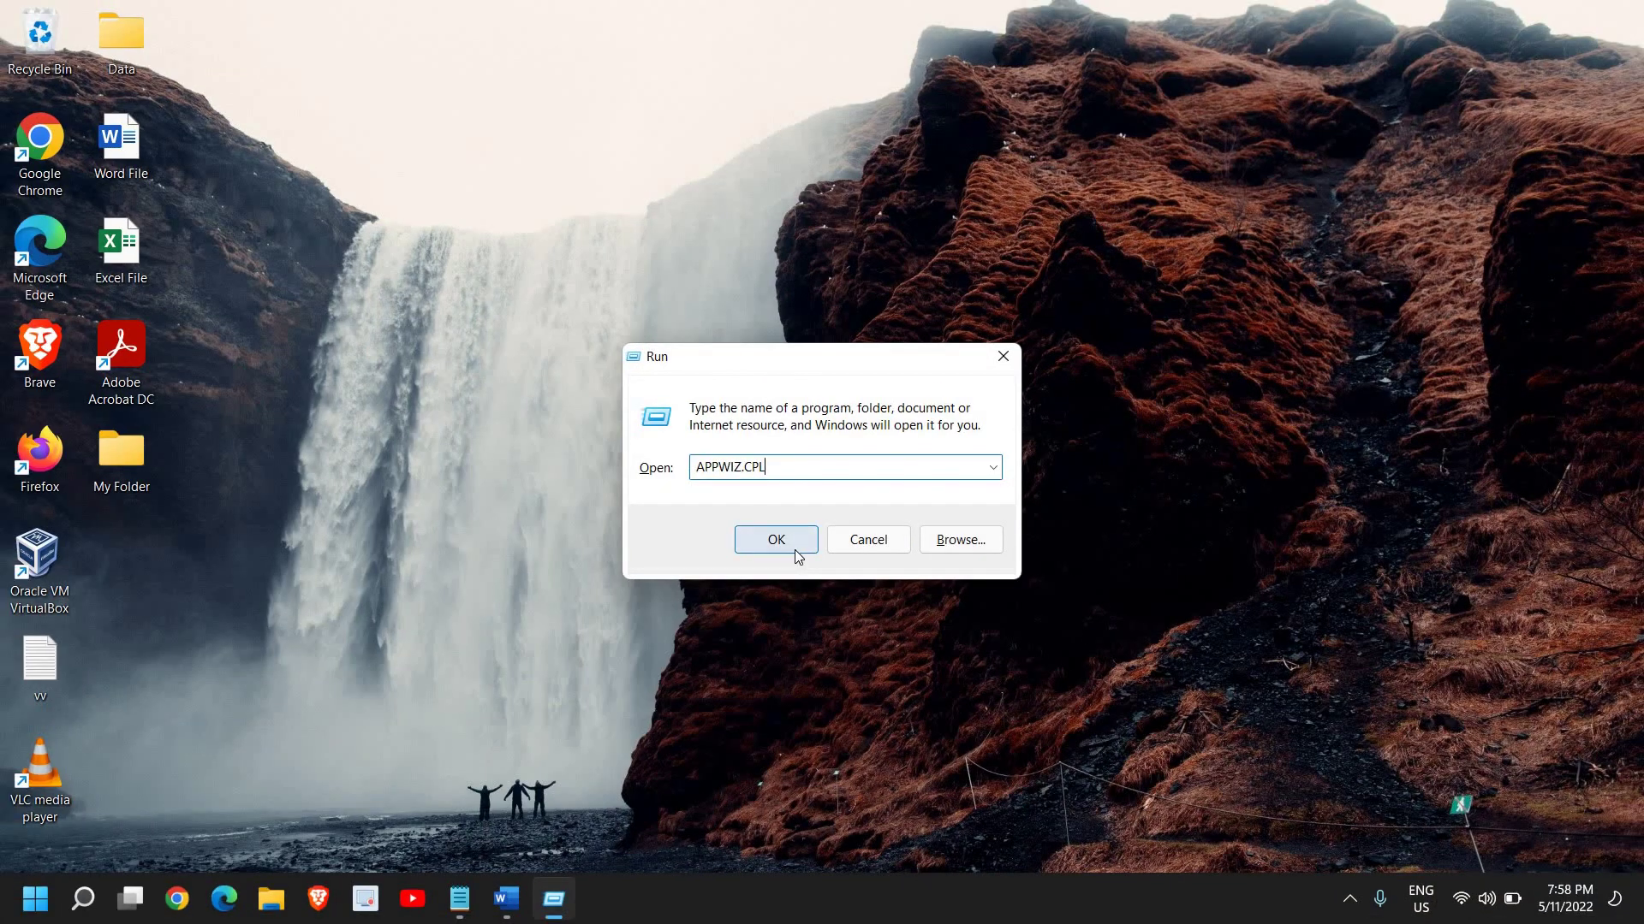
- Run APPWIZ.CPL and open 'Turn Windows features on or off' from Programs and Features
left_click(795, 551)
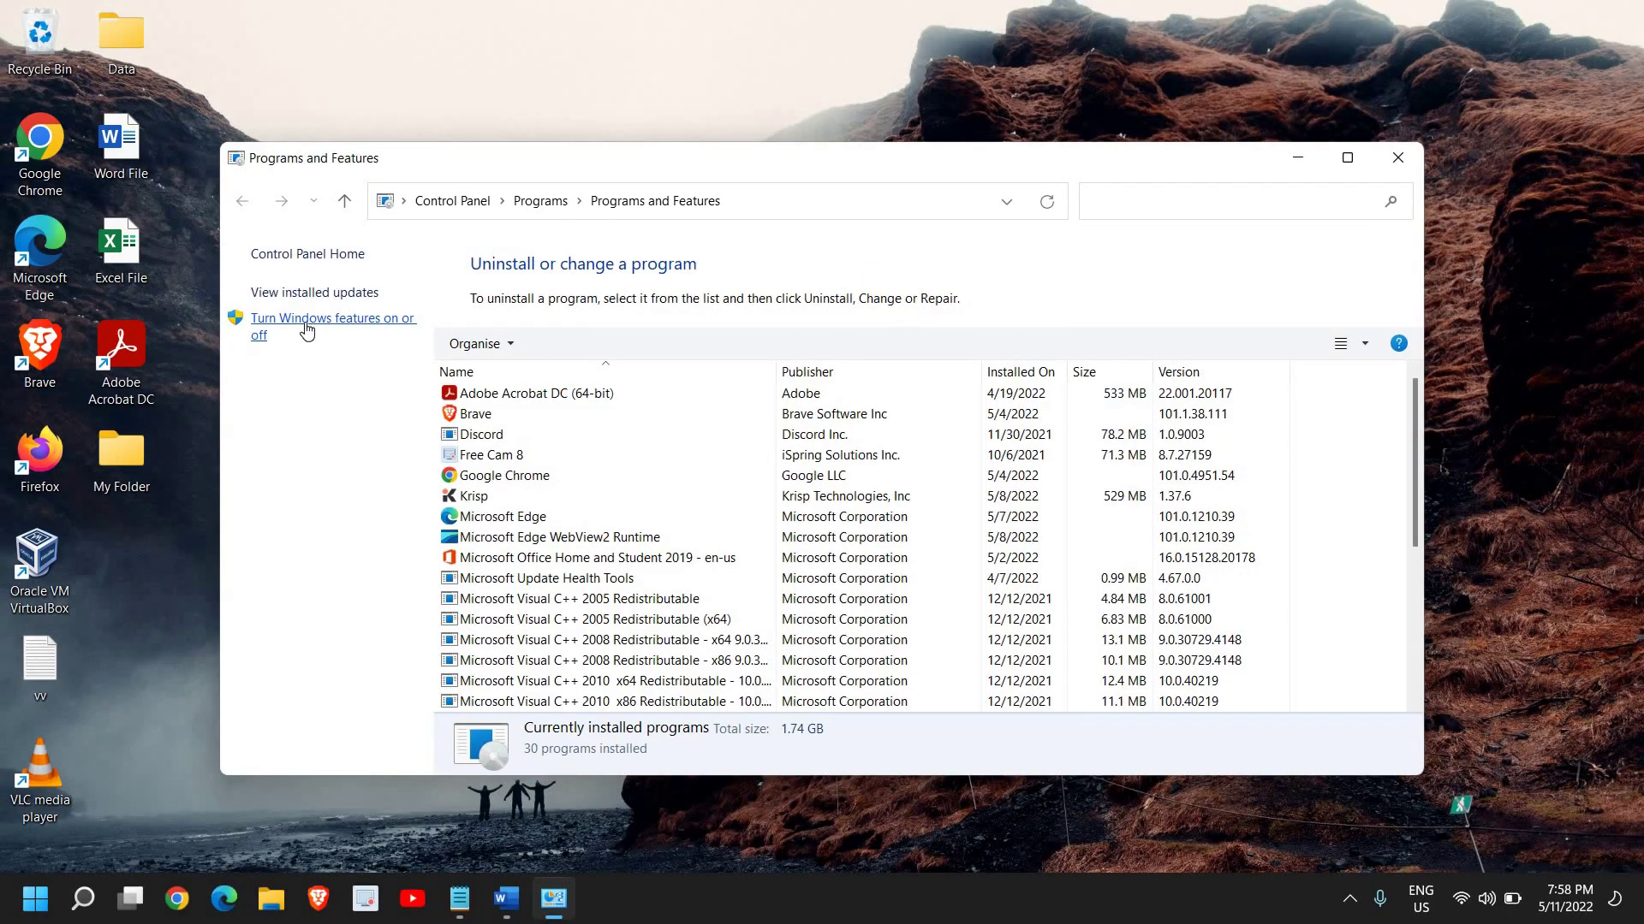
left_click(307, 326)
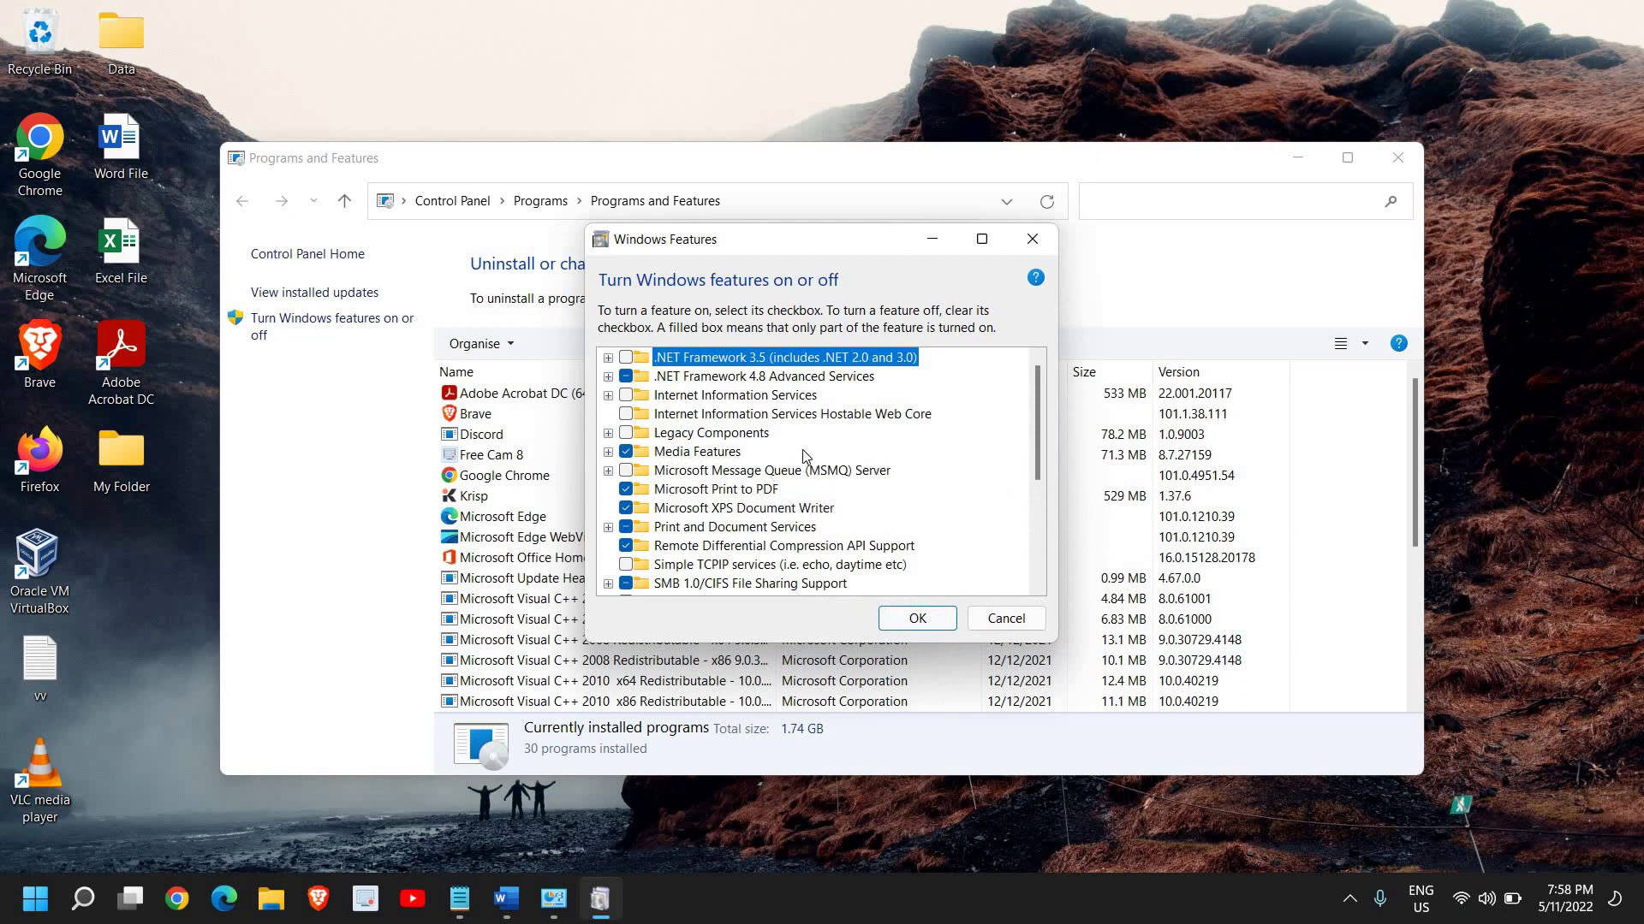
scroll(805, 454, "down", 3)
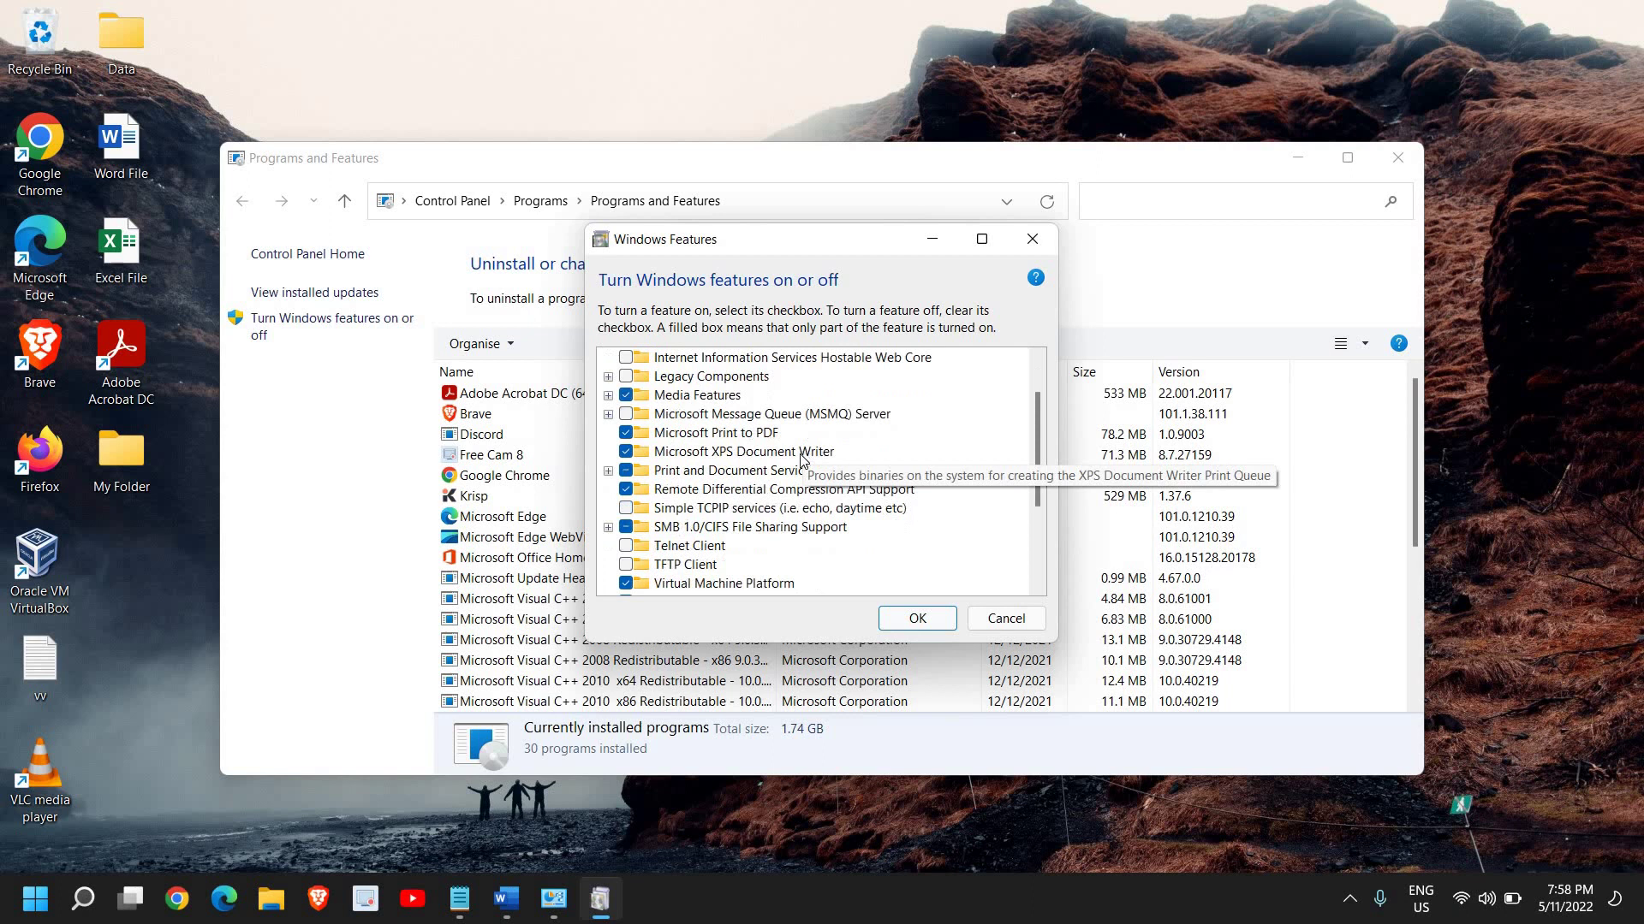
scroll(796, 488, "down", 3)
scroll(788, 509, "down", 3)
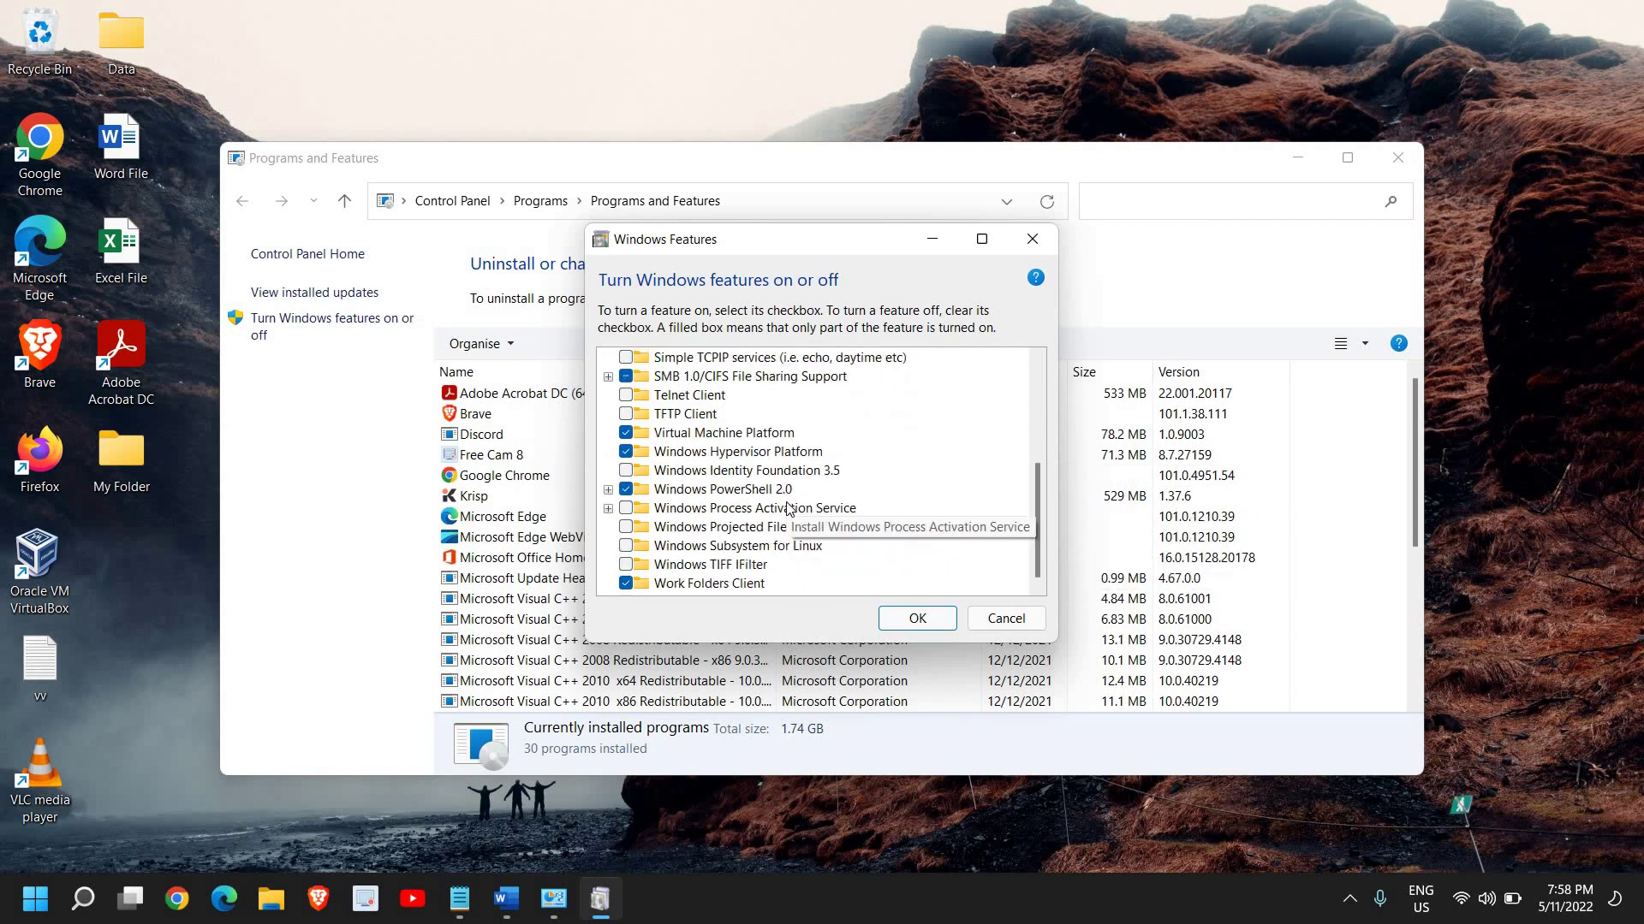
scroll(788, 508, "up", 3)
scroll(771, 487, "up", 3)
scroll(706, 437, "up", 3)
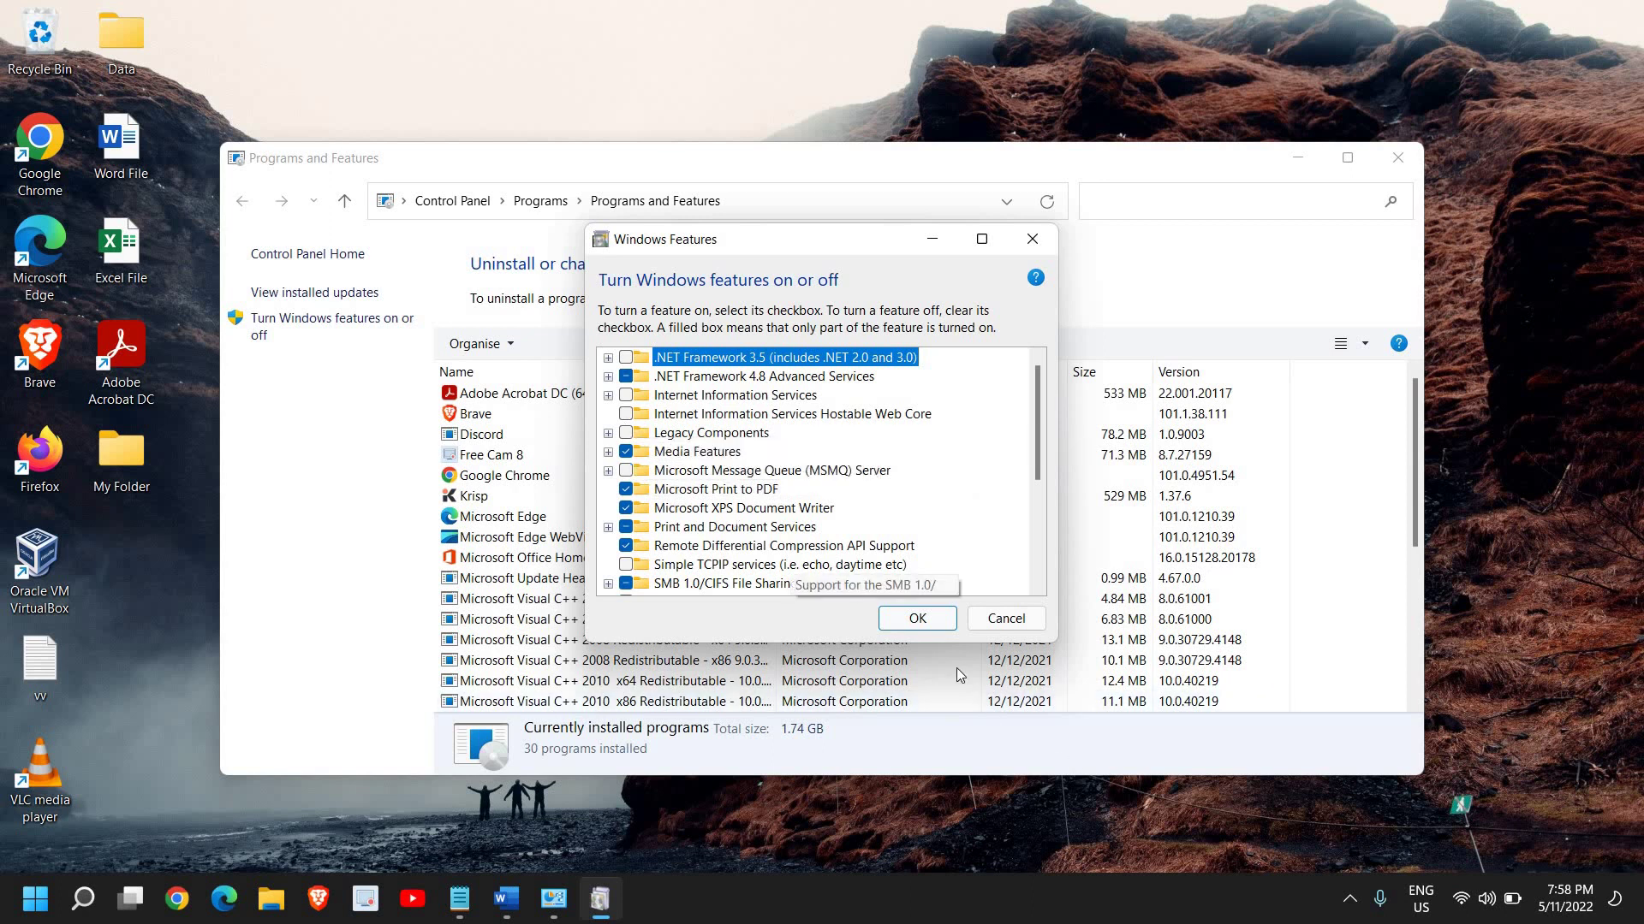
- Dismiss the Windows Features list and close the Programs and Features window
left_click(917, 618)
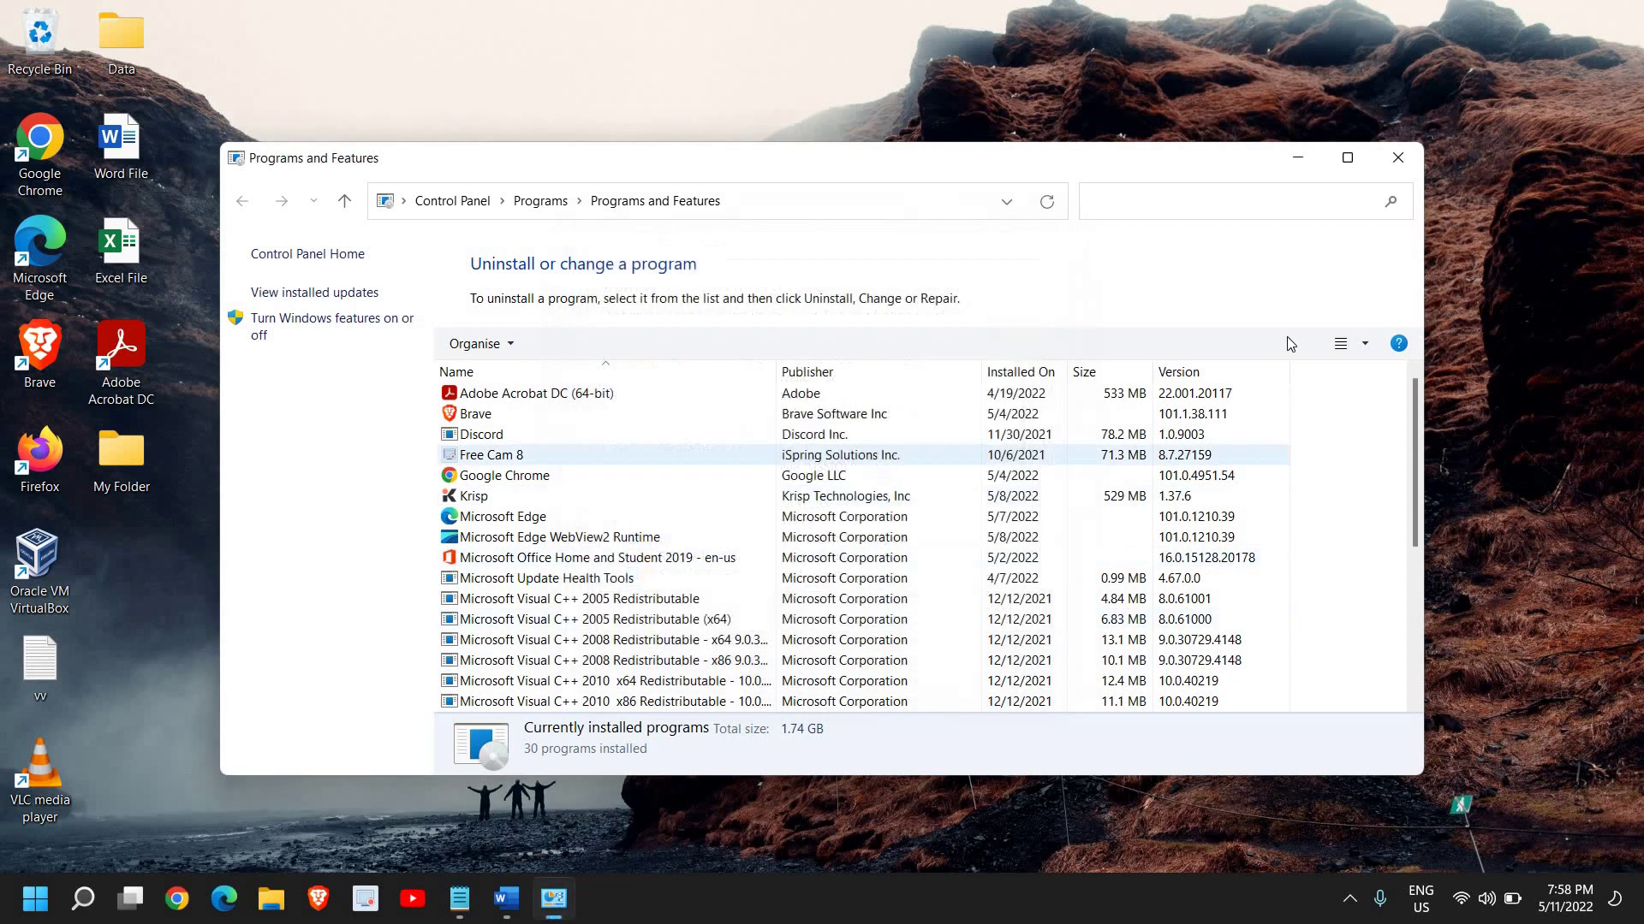
left_click(1397, 157)
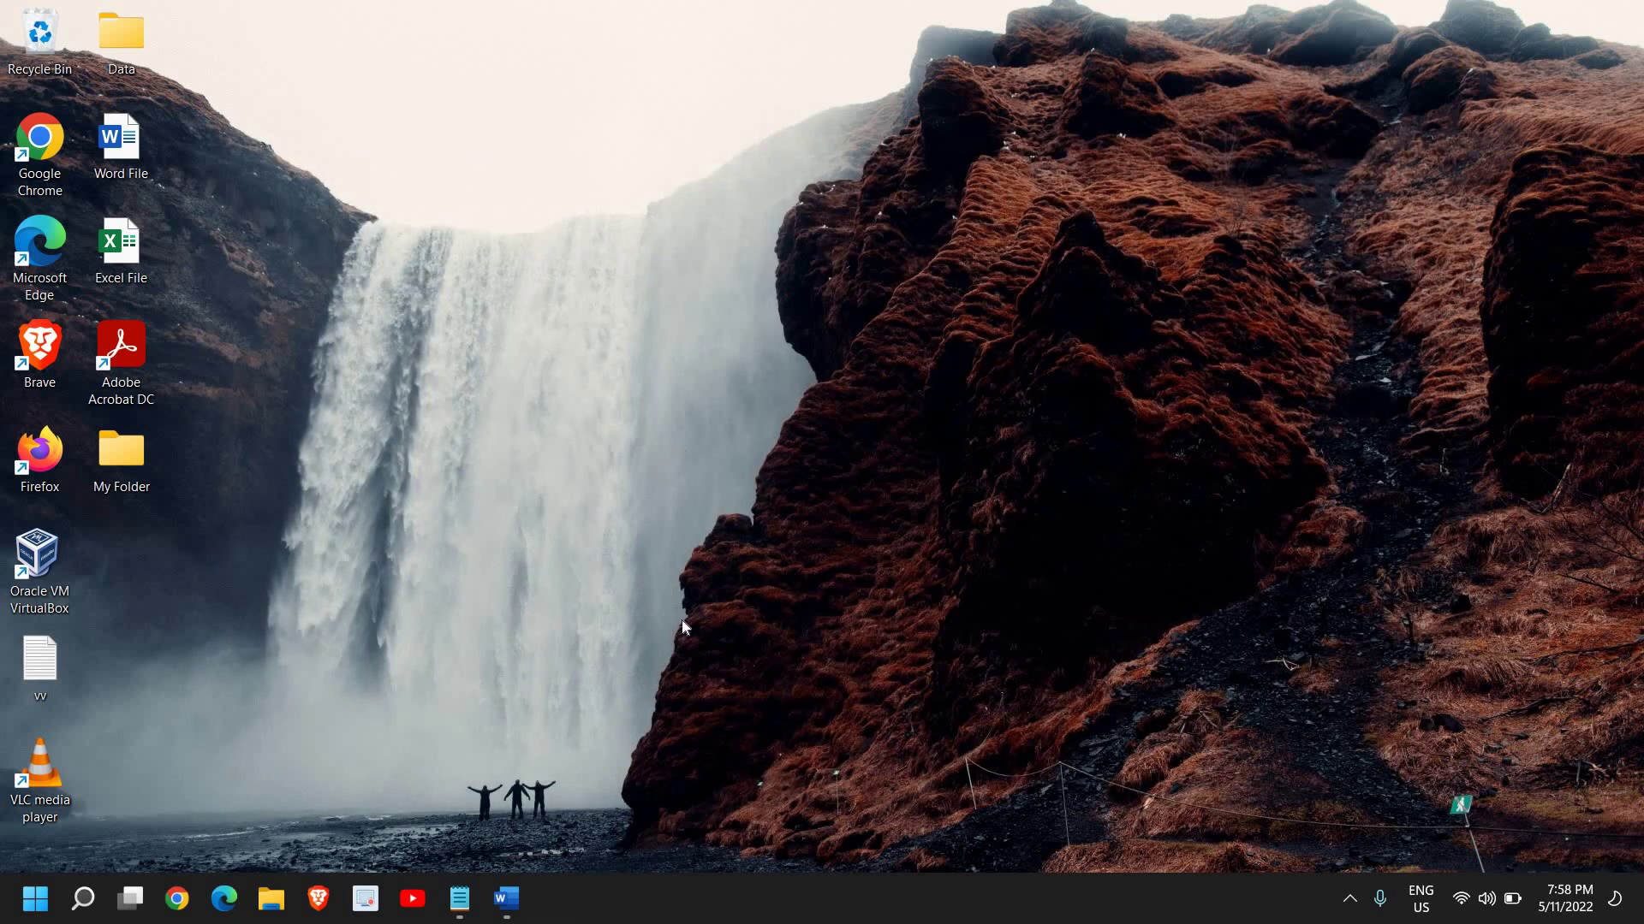
- Bring the Word notes forward and highlight the DISM Hyper-V command line
left_click(506, 899)
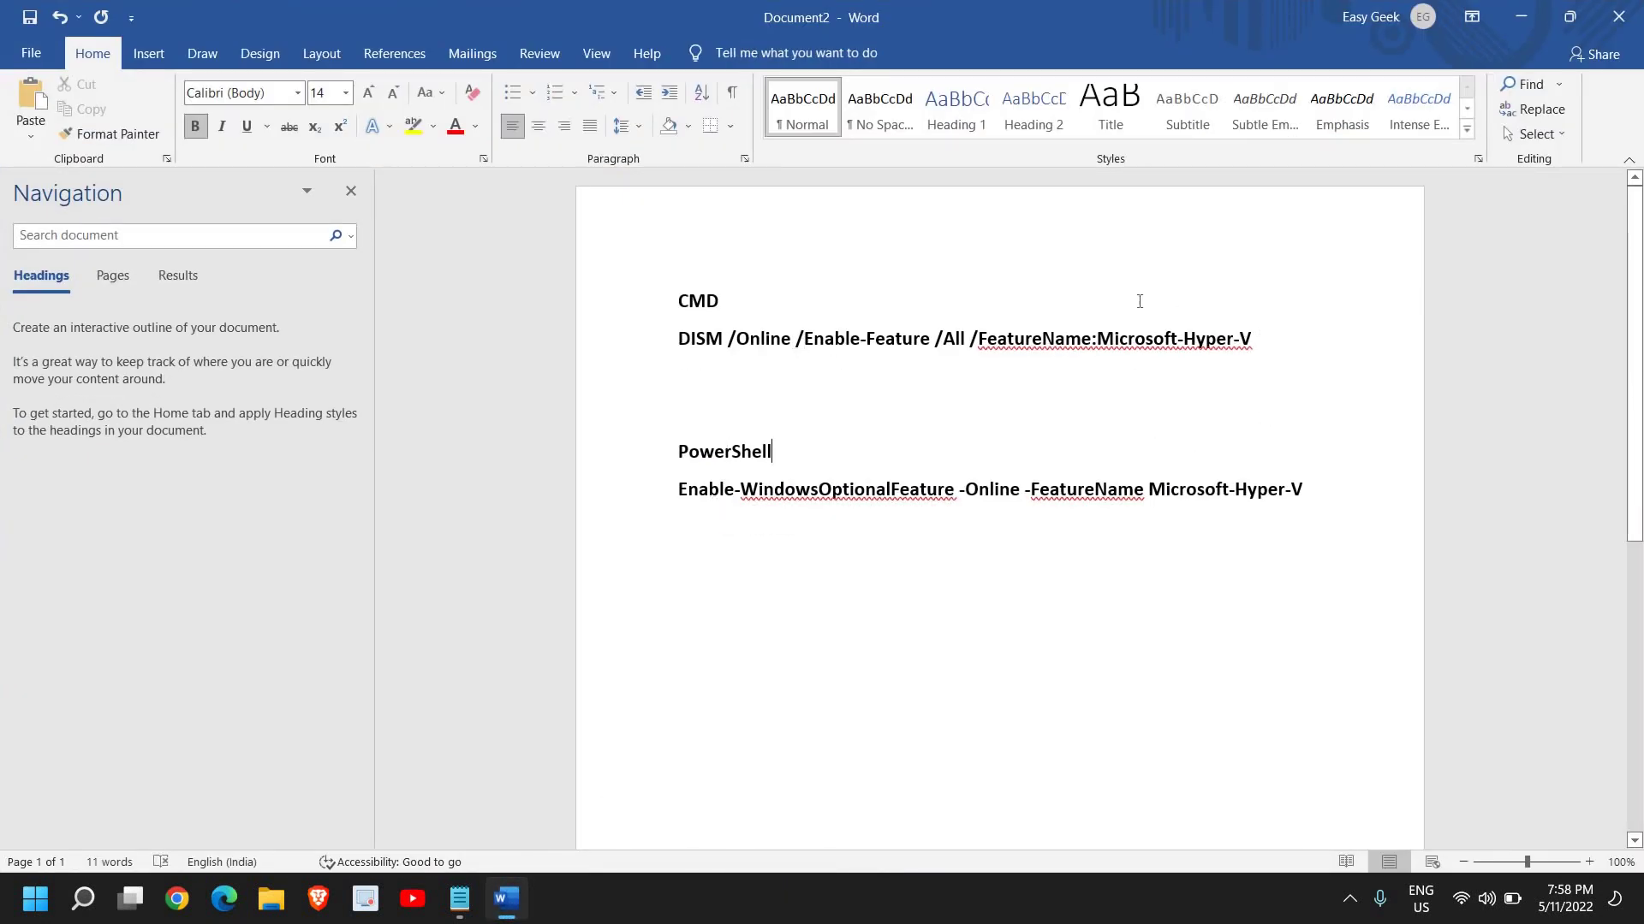
left_click_drag(1260, 340, 702, 357)
key("ctrl+c")
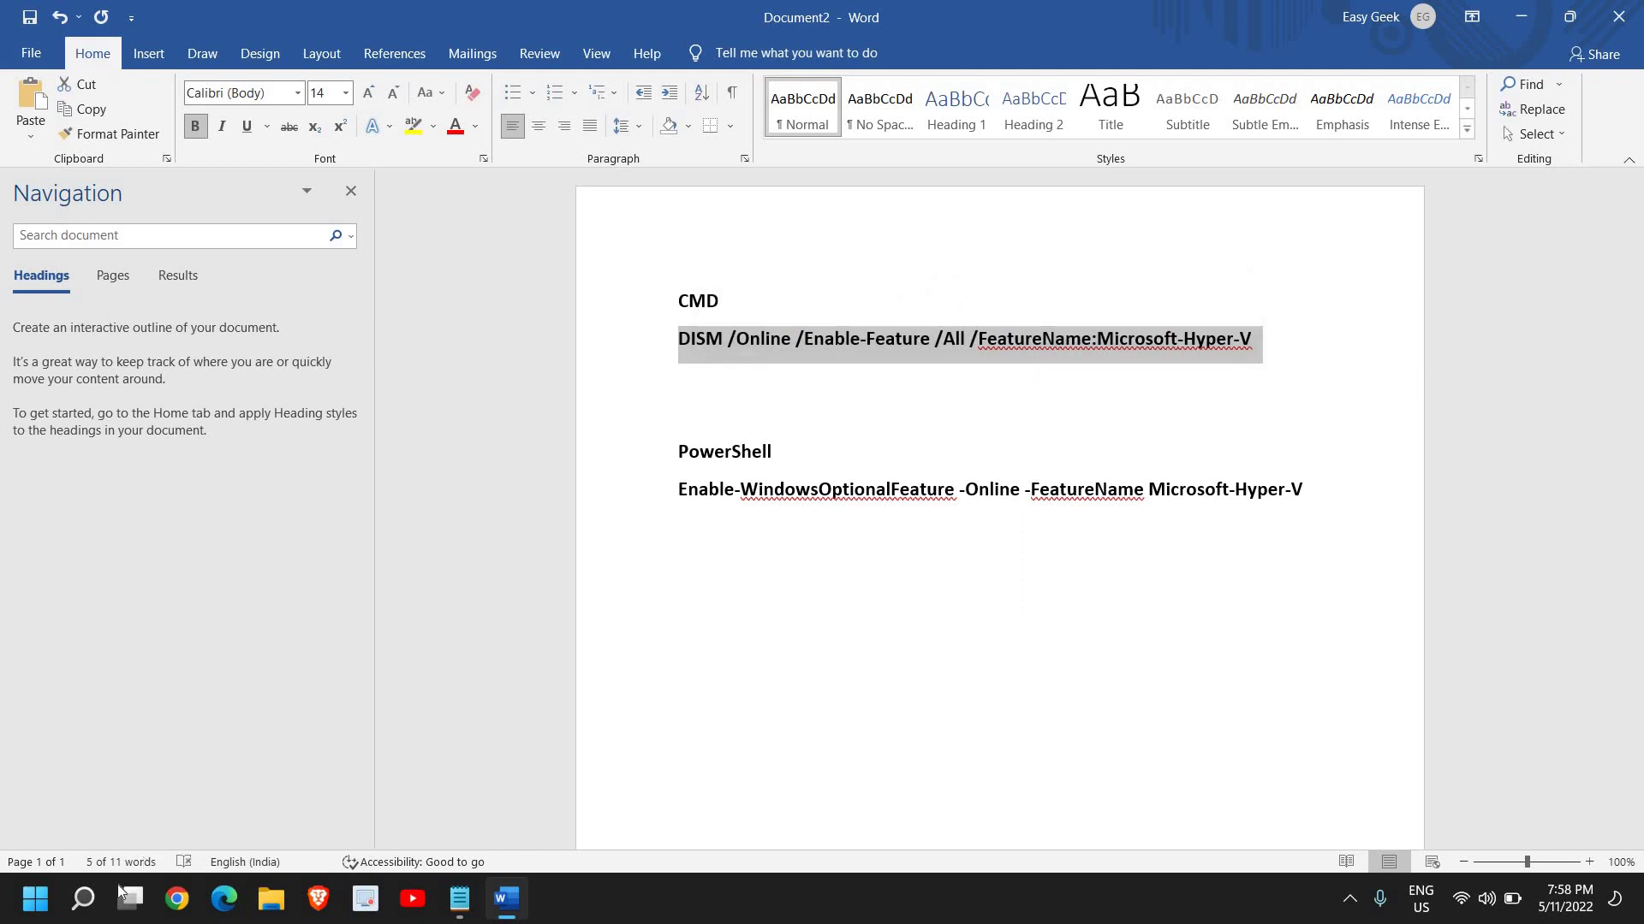
- Search for cmd and launch Command Prompt as administrator
left_click(84, 899)
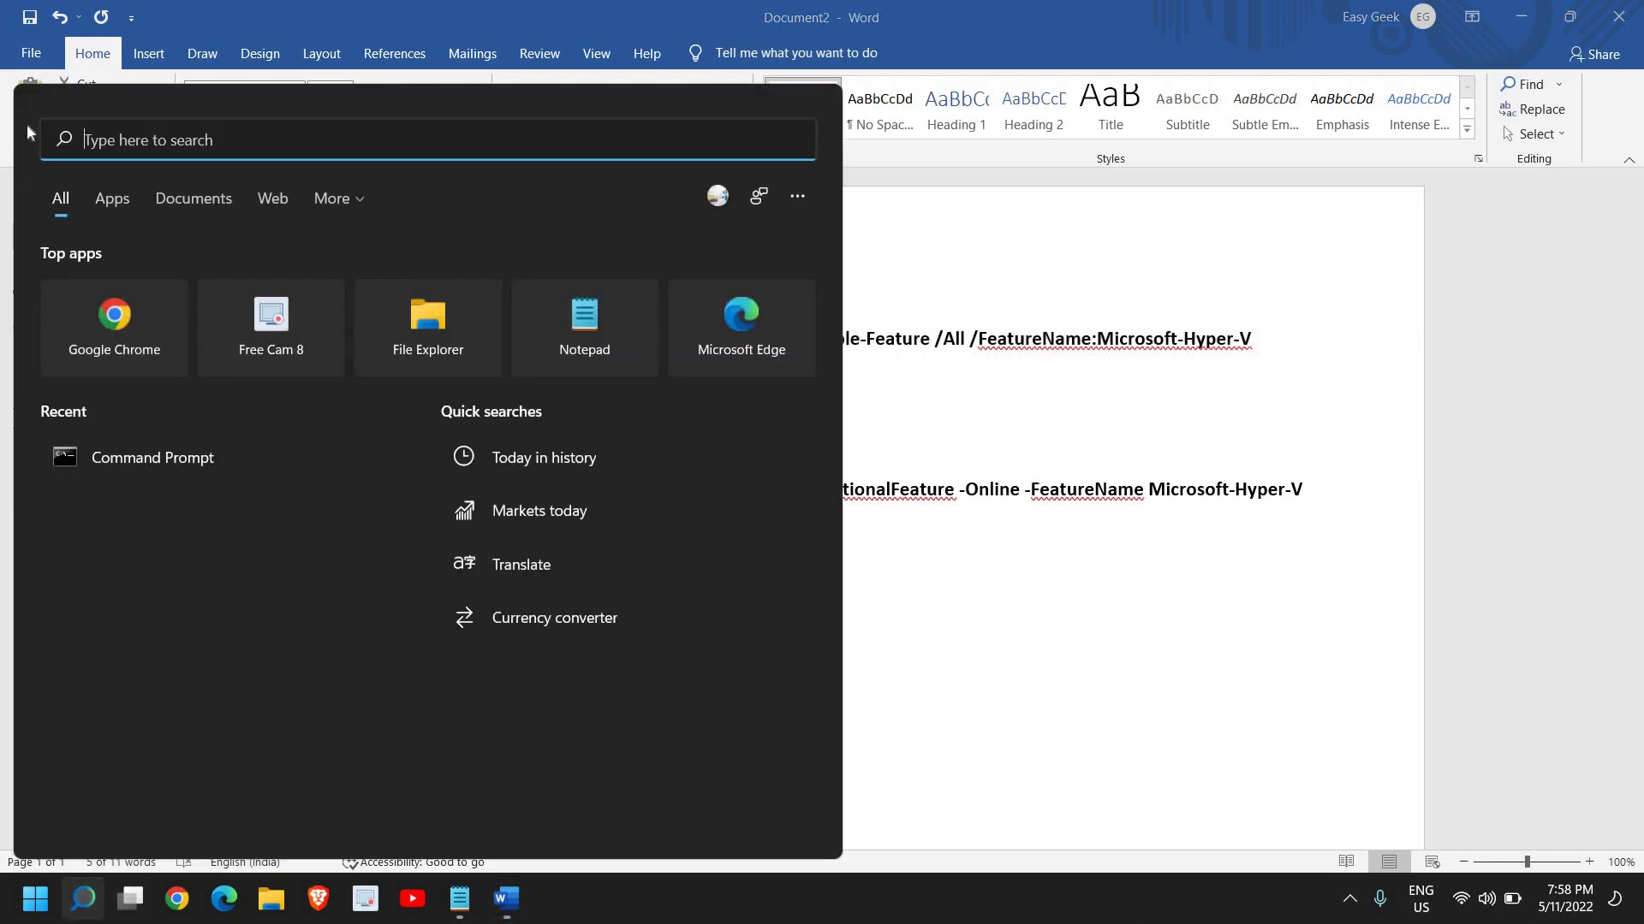
type("cmd")
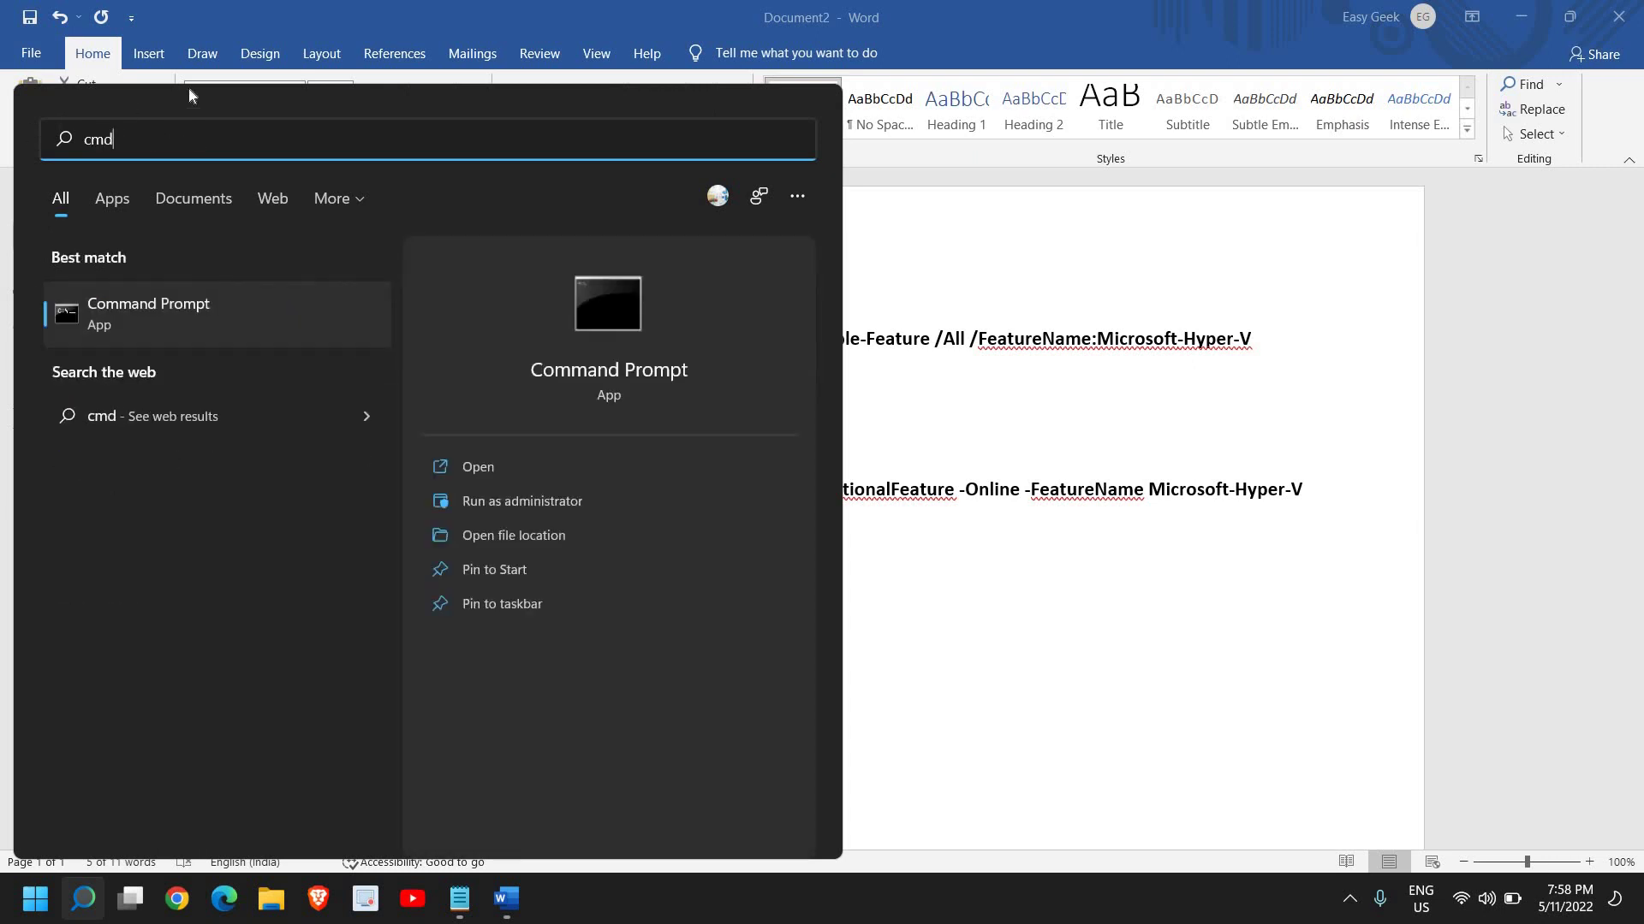
left_click(528, 502)
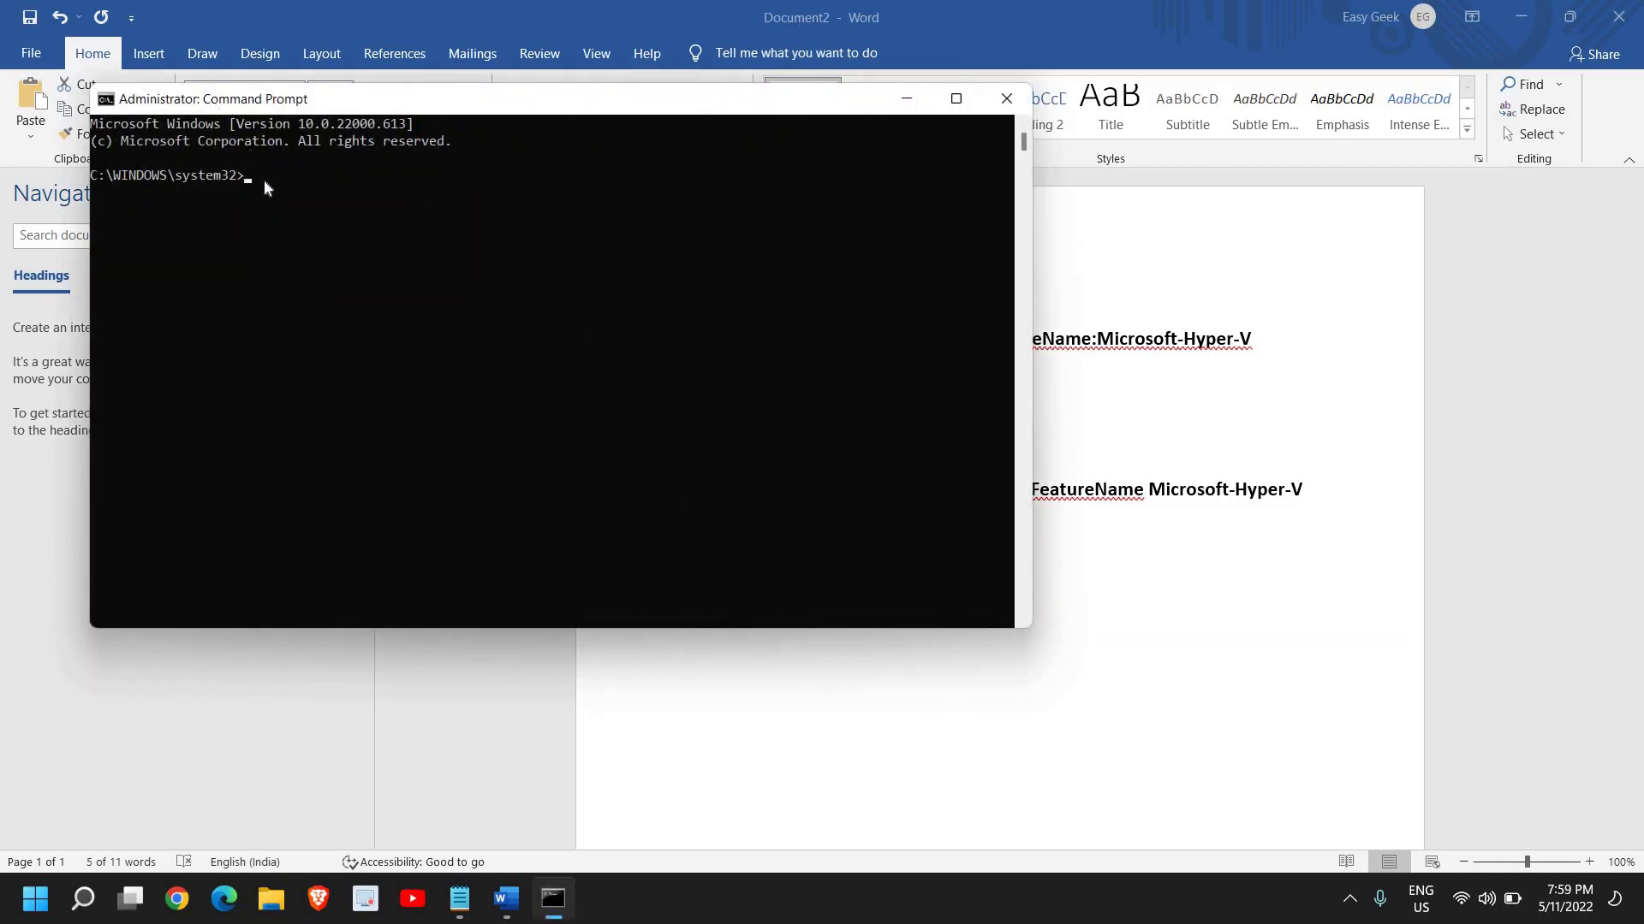
- Paste and run the DISM Hyper-V command, which fails with 0x800f080c, then close the console
key("ctrl+v")
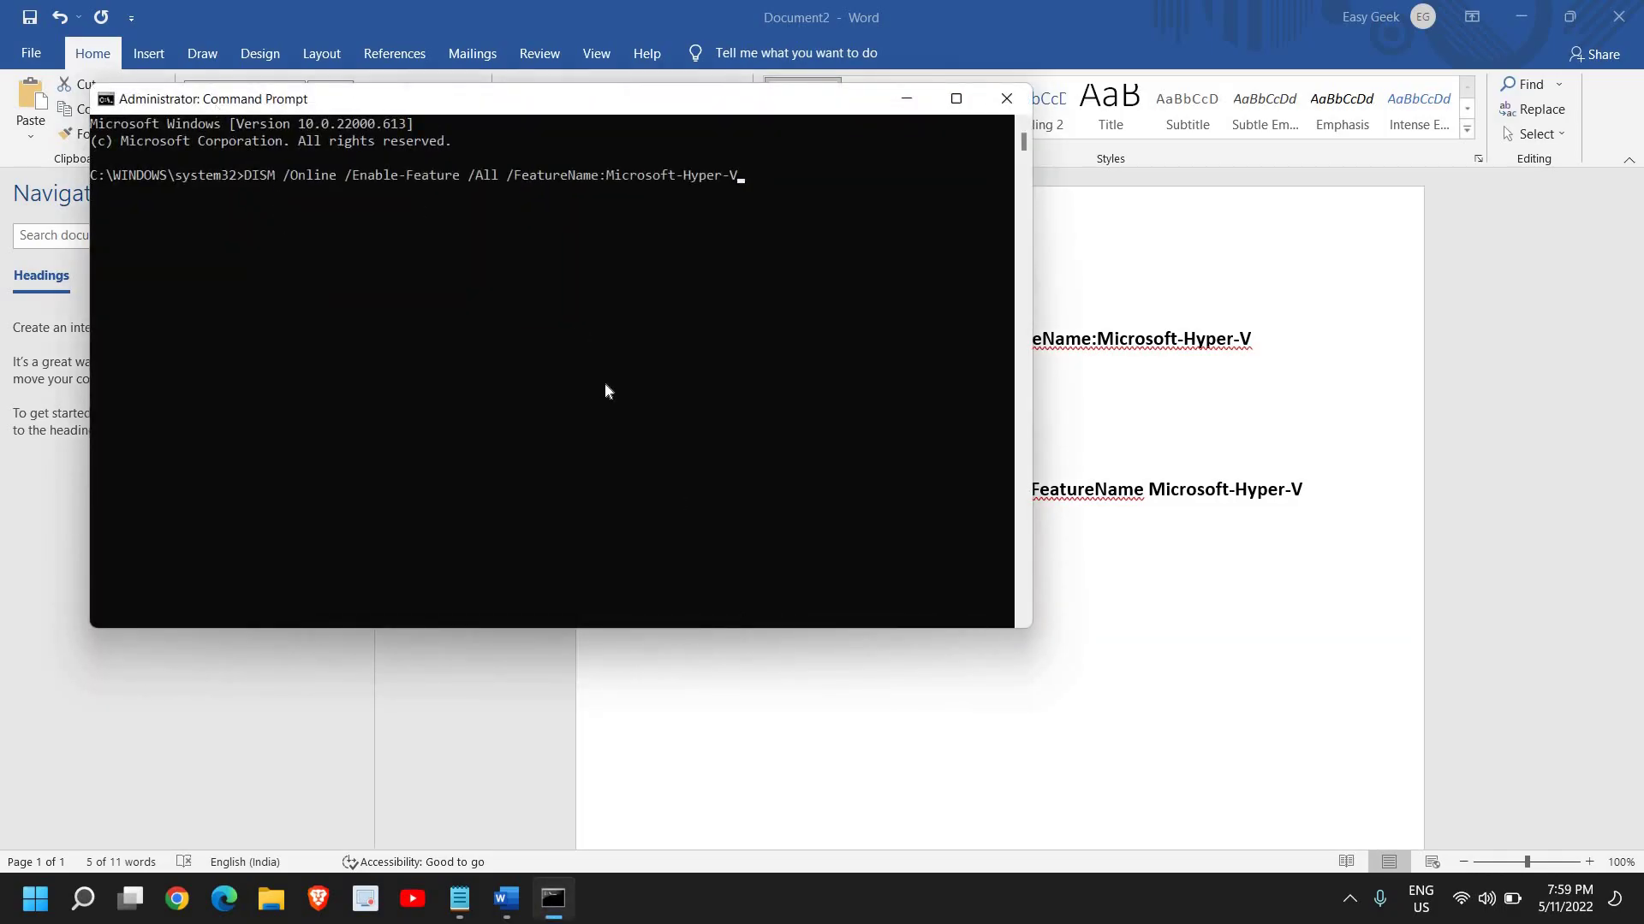
key("Return")
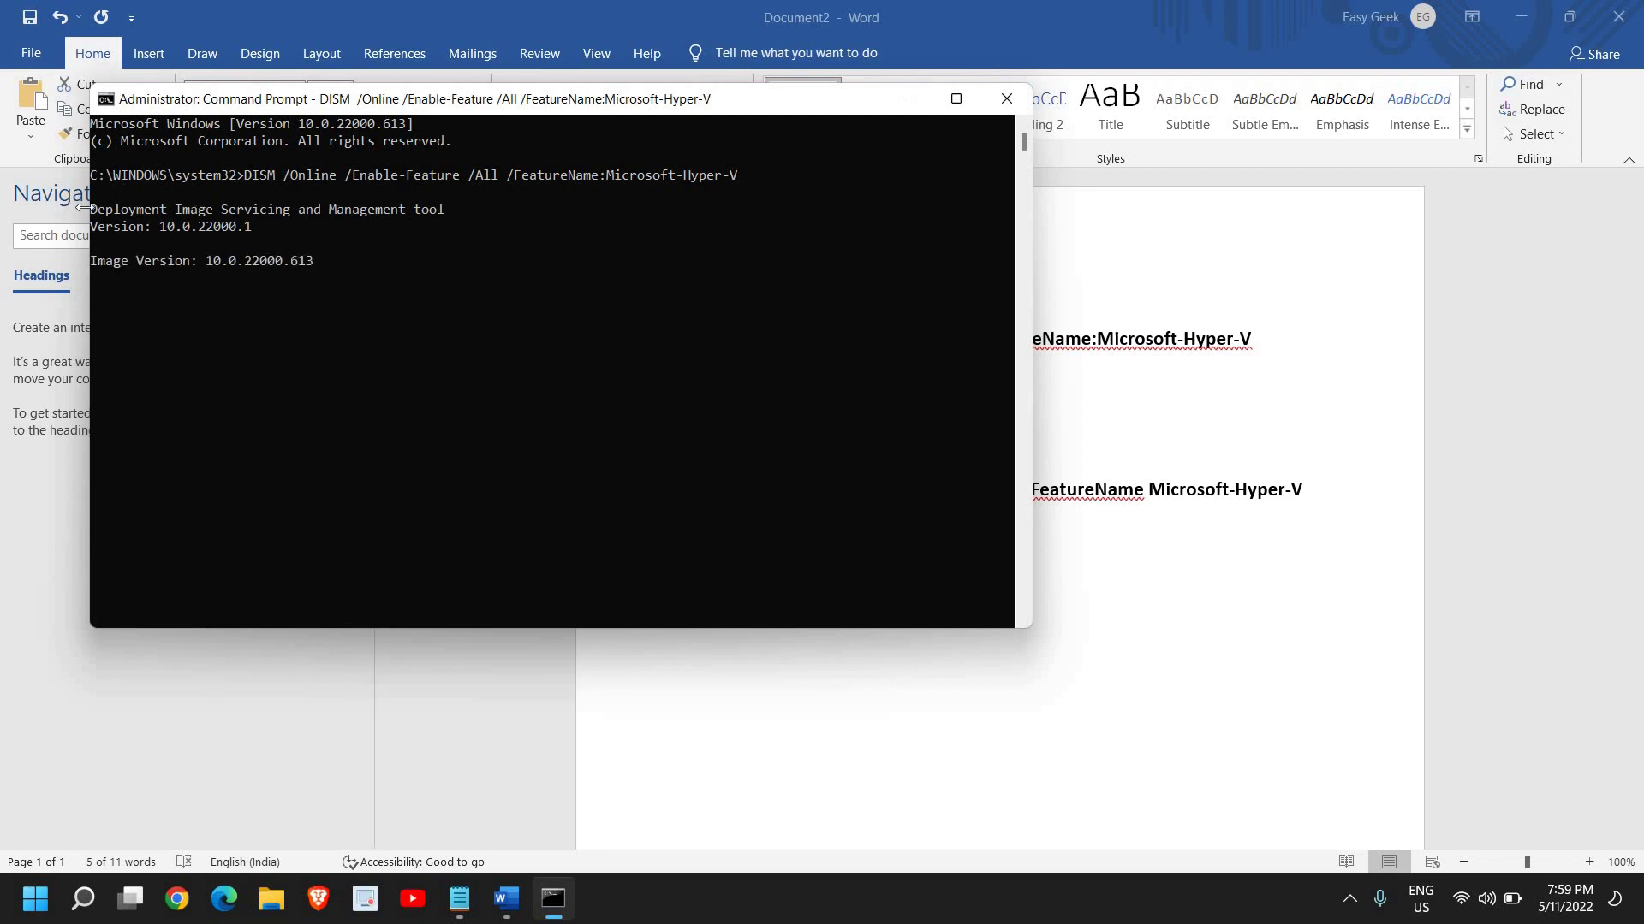
left_click(1005, 98)
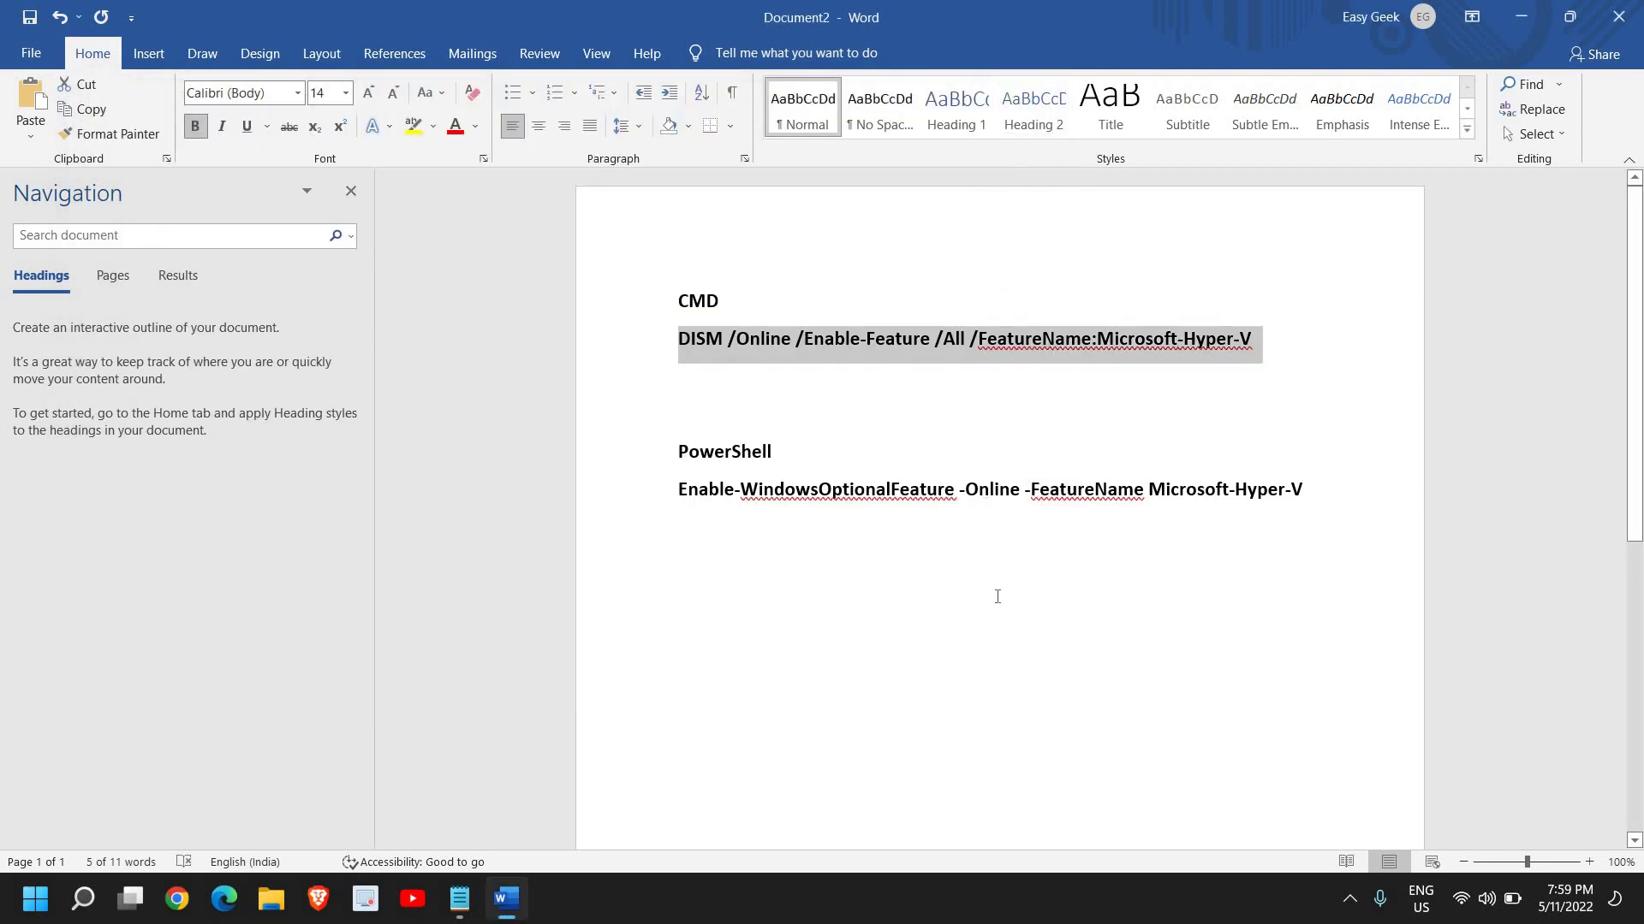